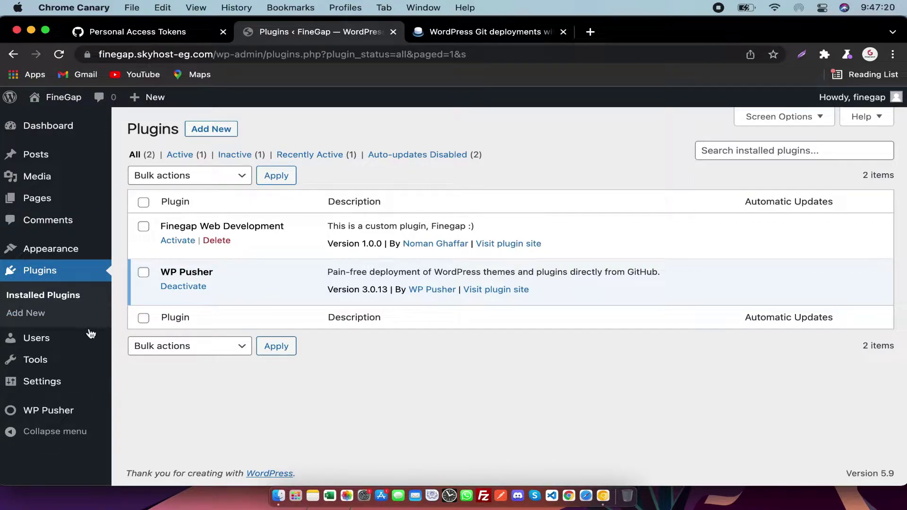
Open the WP Pusher settings page in a new tab from the admin sidebar flyout.
{"action": "mouse_move", "coordinate": [63, 412]}
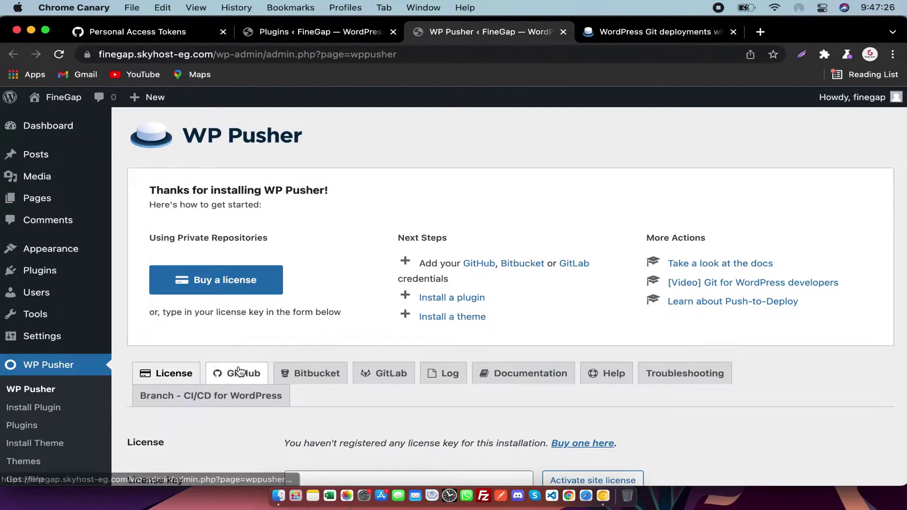
Copy the new GitHub personal access token and save it in WP Pusher's GitHub settings.
{"action": "left_click", "coordinate": [236, 374]}
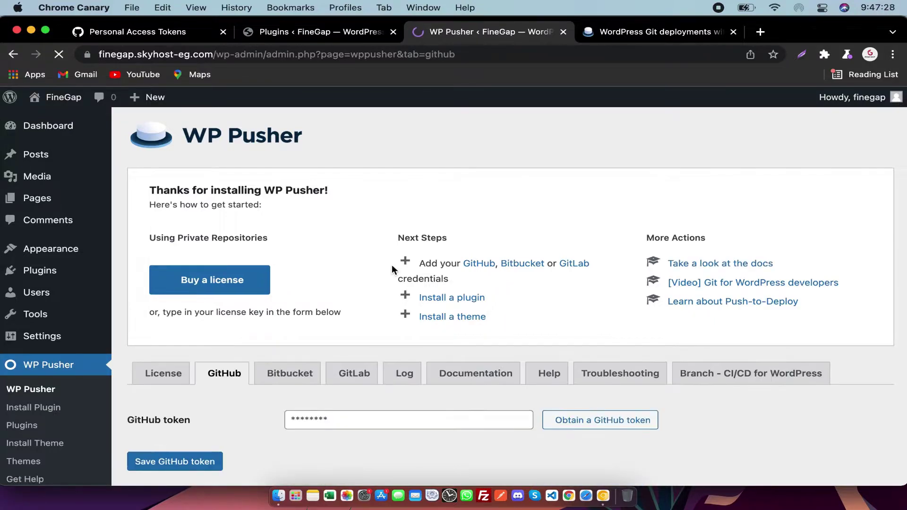
{"action": "scroll", "coordinate": [392, 267], "scroll_direction": "down", "scroll_amount": 3}
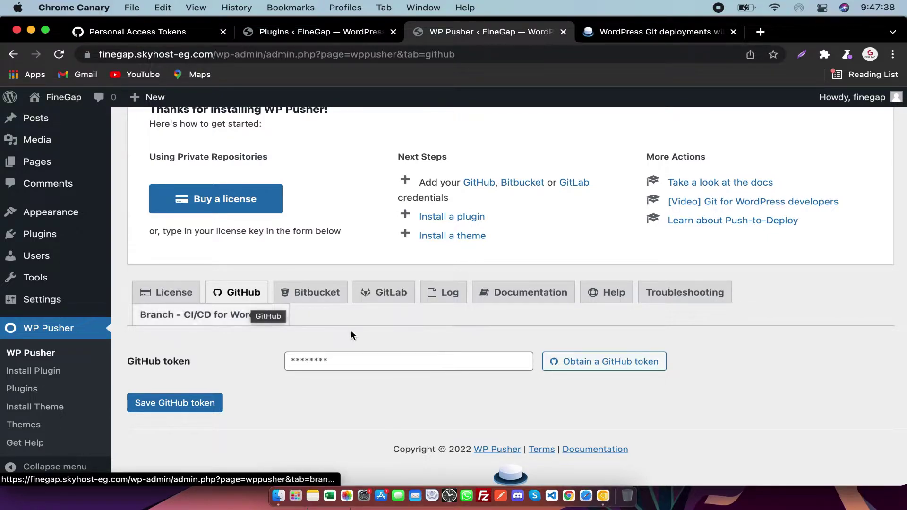
{"action": "left_click", "coordinate": [154, 31]}
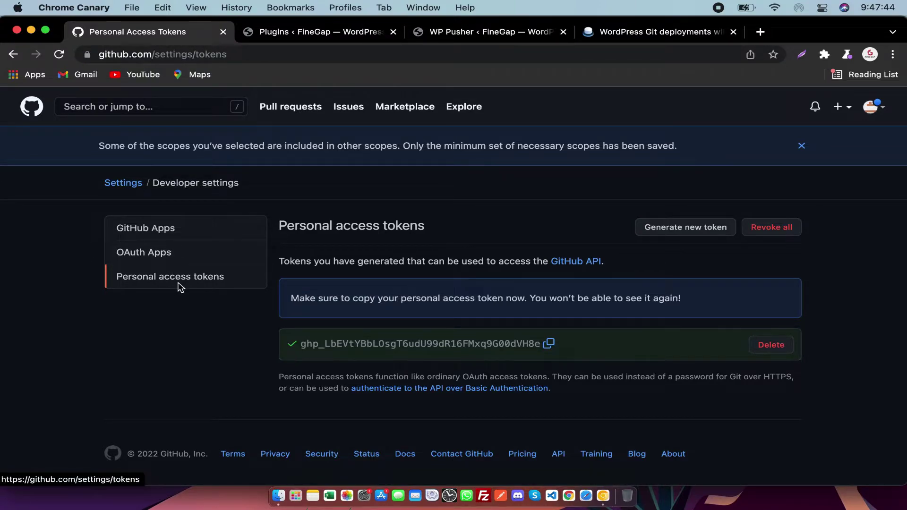
{"action": "left_click", "coordinate": [548, 345]}
{"action": "left_click", "coordinate": [454, 34]}
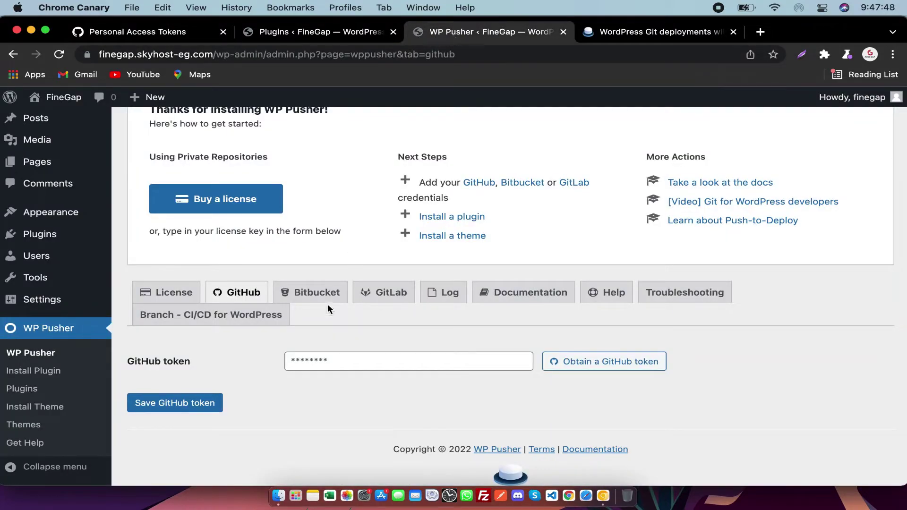
{"action": "left_click", "coordinate": [330, 363]}
{"action": "key", "text": "super+v"}
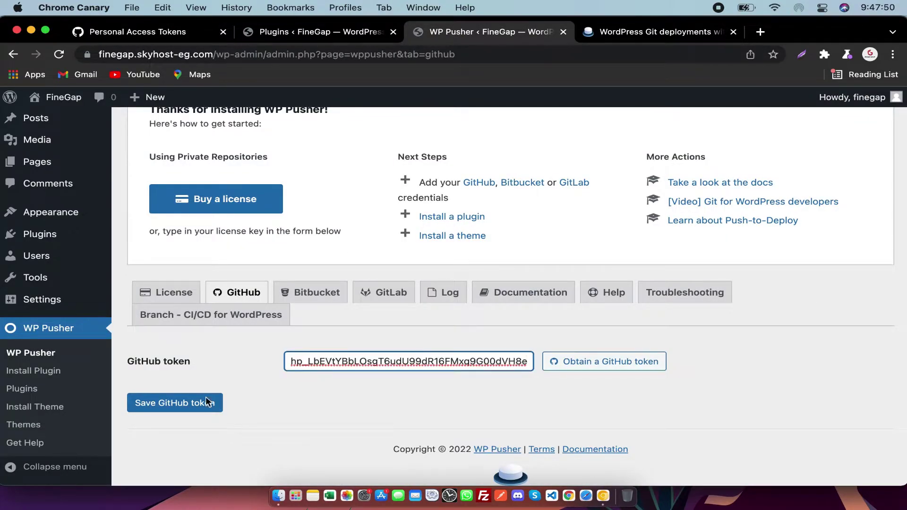
{"action": "left_click", "coordinate": [182, 413]}
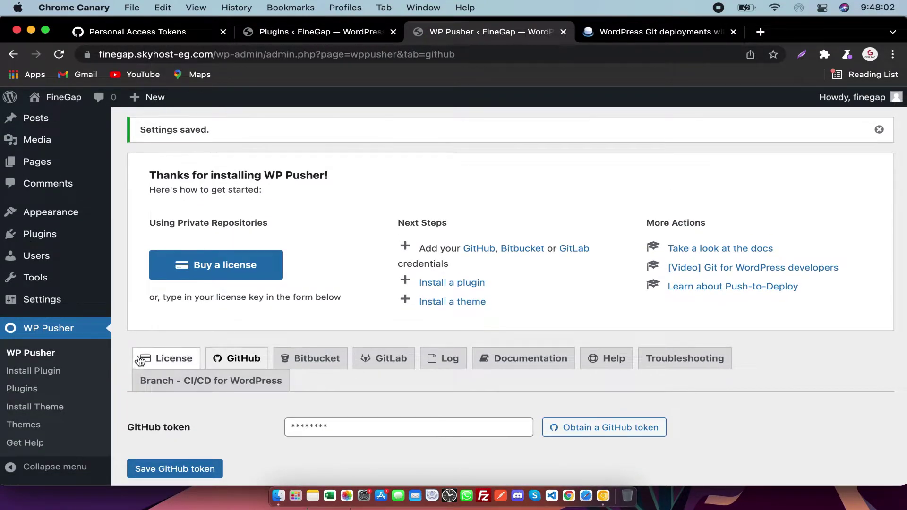
Copy the finegap repository name from GitHub and paste it into Plugin repository.
{"action": "left_click", "coordinate": [47, 373]}
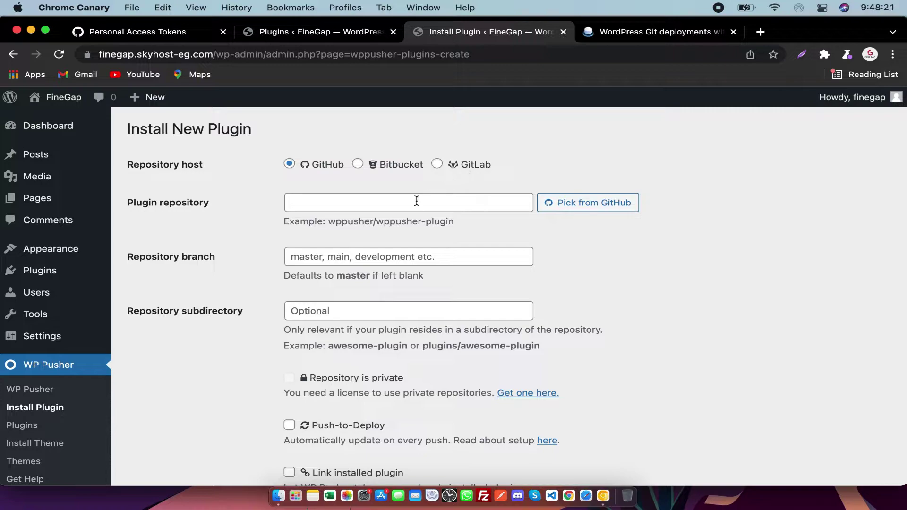
{"action": "left_click", "coordinate": [571, 204]}
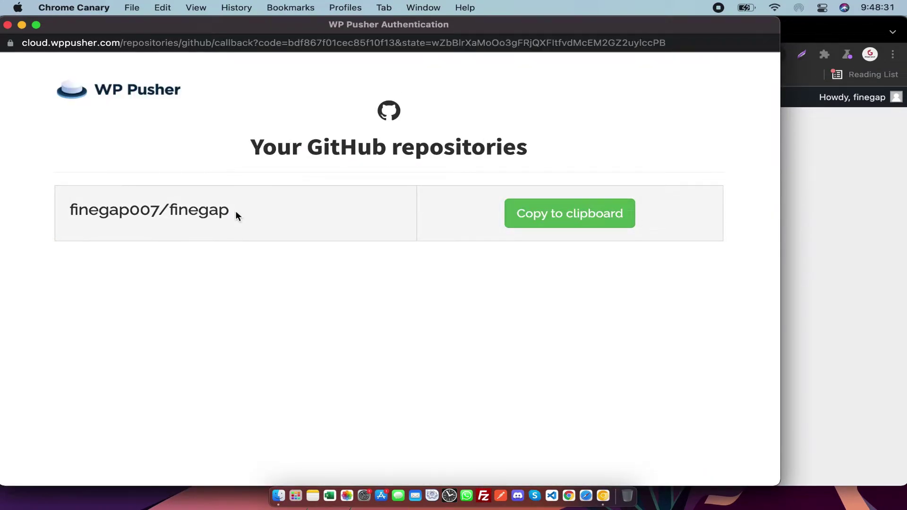
{"action": "left_click_drag", "start_coordinate": [235, 211], "coordinate": [51, 216]}
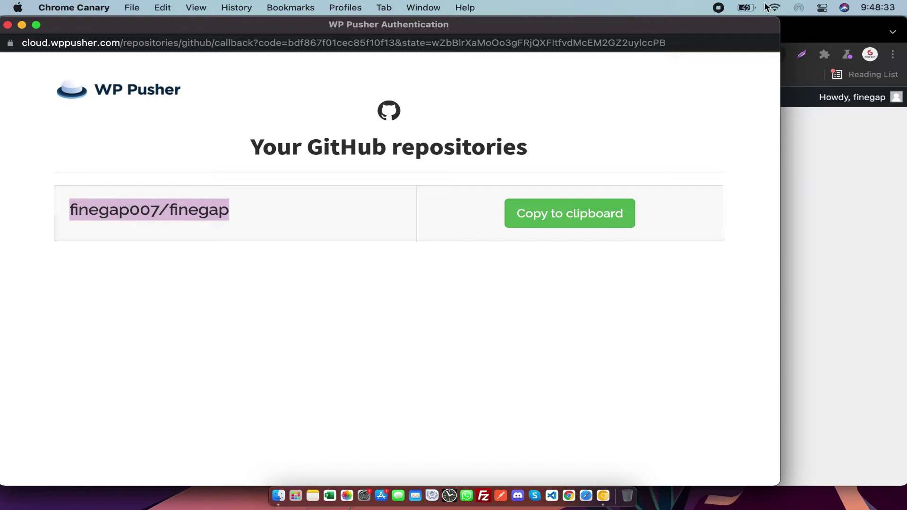
{"action": "left_click", "coordinate": [7, 25]}
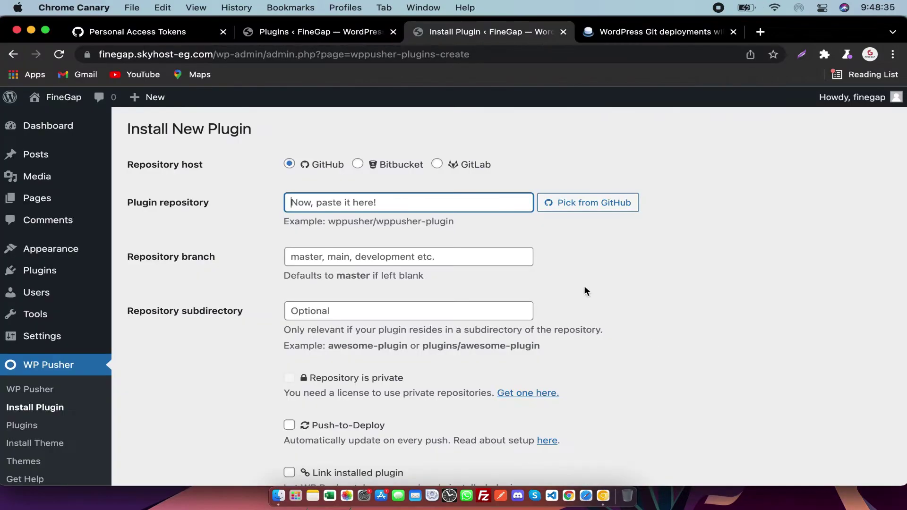
{"action": "key", "text": "super+v"}
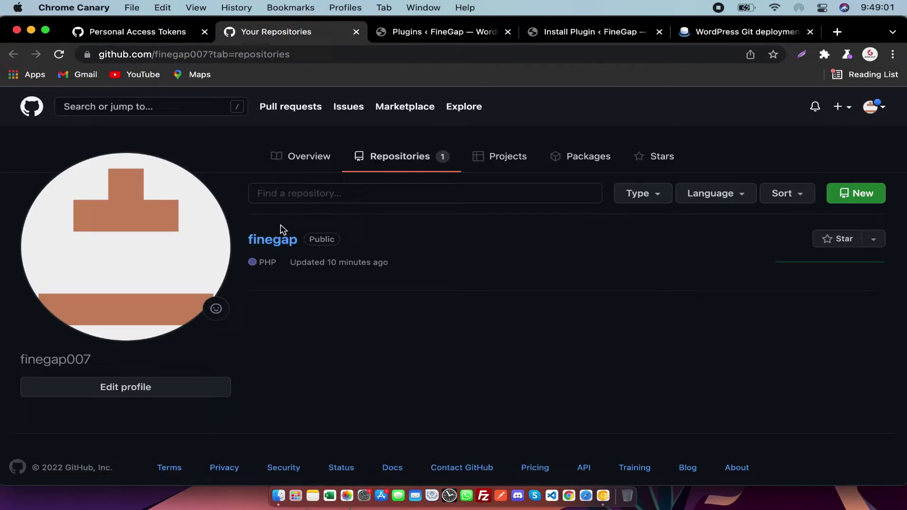
Check the finegap repository's branches on GitHub and set Repository branch to master.
{"action": "left_click", "coordinate": [280, 242]}
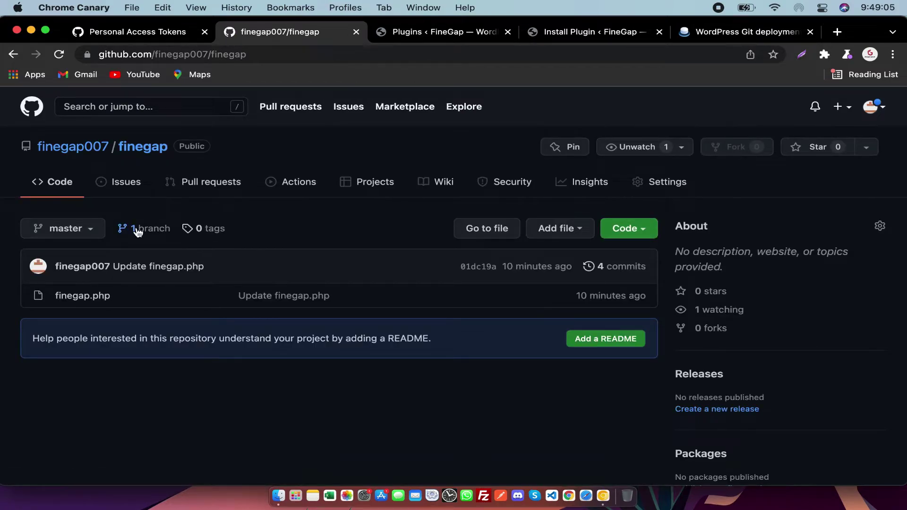
{"action": "left_click", "coordinate": [137, 230]}
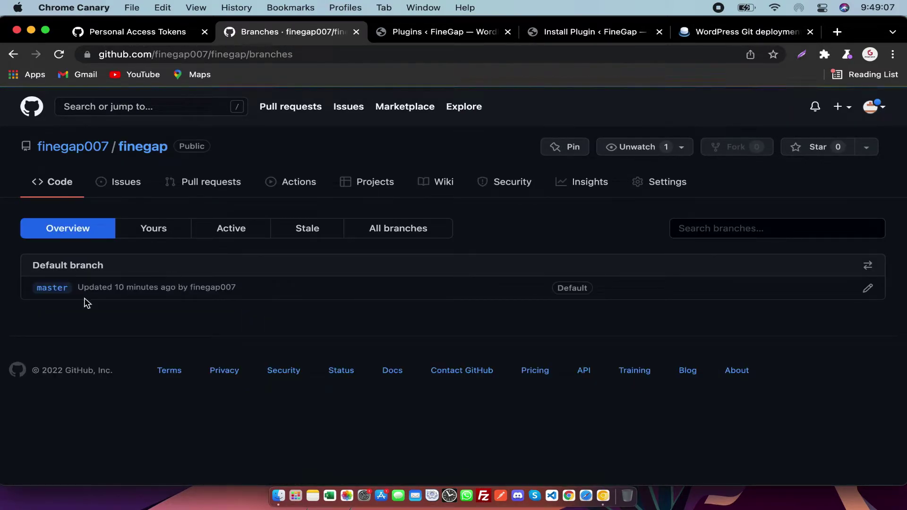
{"action": "left_click", "coordinate": [434, 34]}
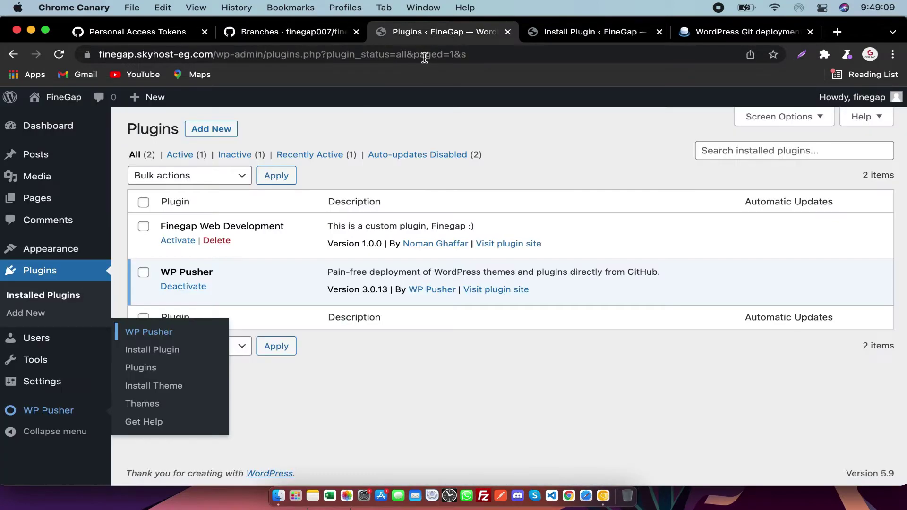
{"action": "left_click", "coordinate": [553, 35]}
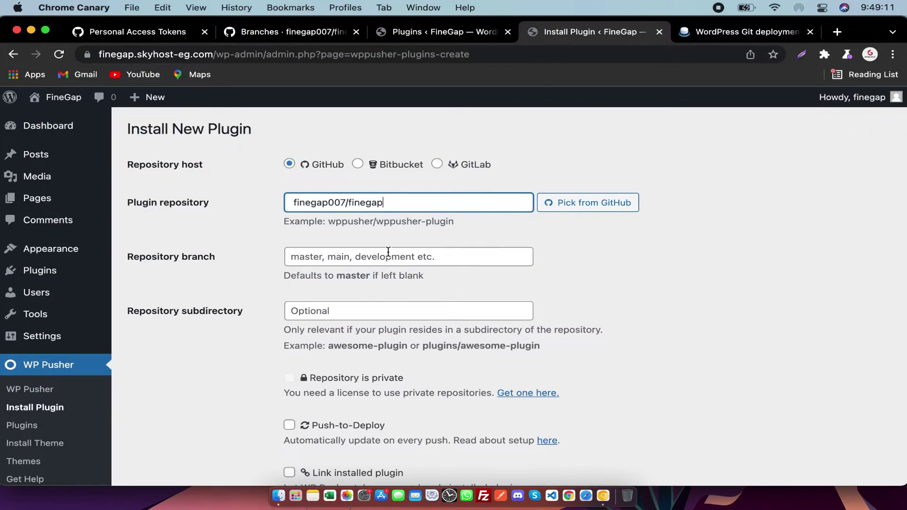
{"action": "left_click", "coordinate": [388, 252]}
{"action": "type", "text": "master"}
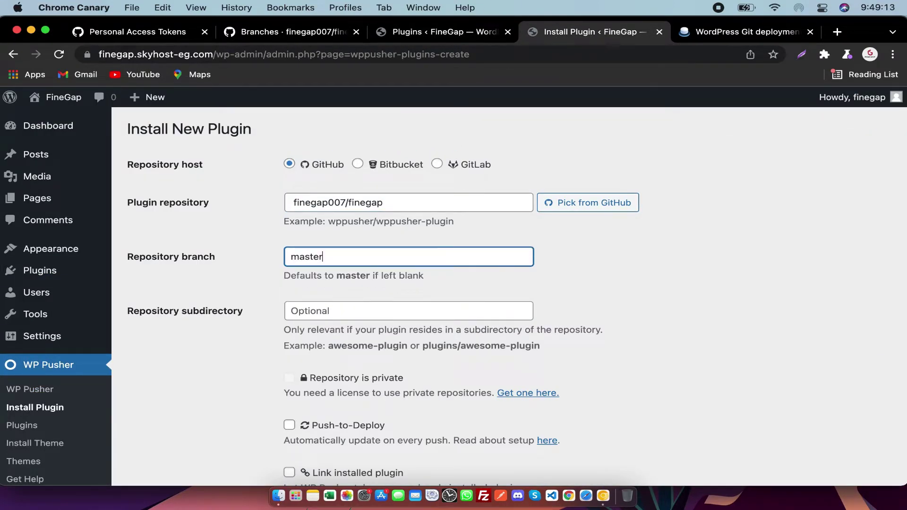
{"action": "left_click", "coordinate": [590, 260]}
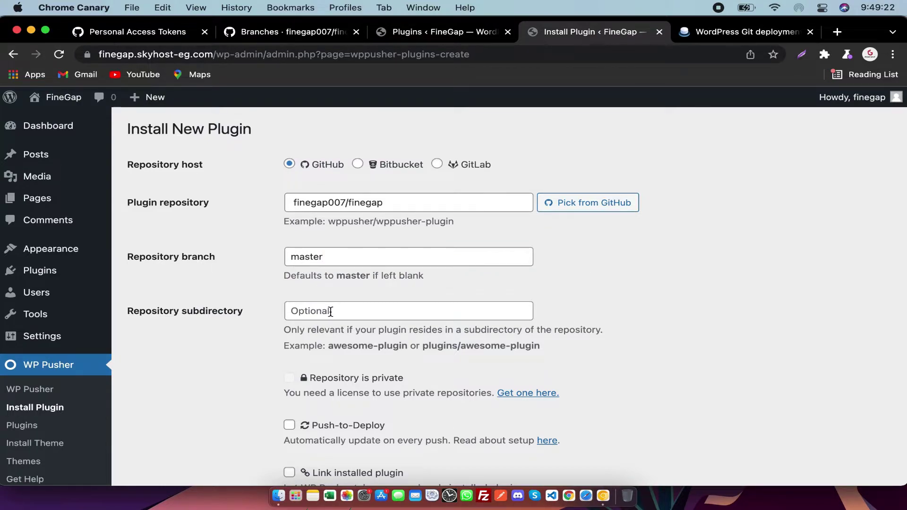
Leave the subdirectory empty and enable Push-to-Deploy and Link installed plugin.
{"action": "left_click", "coordinate": [306, 312]}
{"action": "left_click", "coordinate": [224, 358]}
{"action": "scroll", "coordinate": [224, 359], "scroll_direction": "down", "scroll_amount": 2}
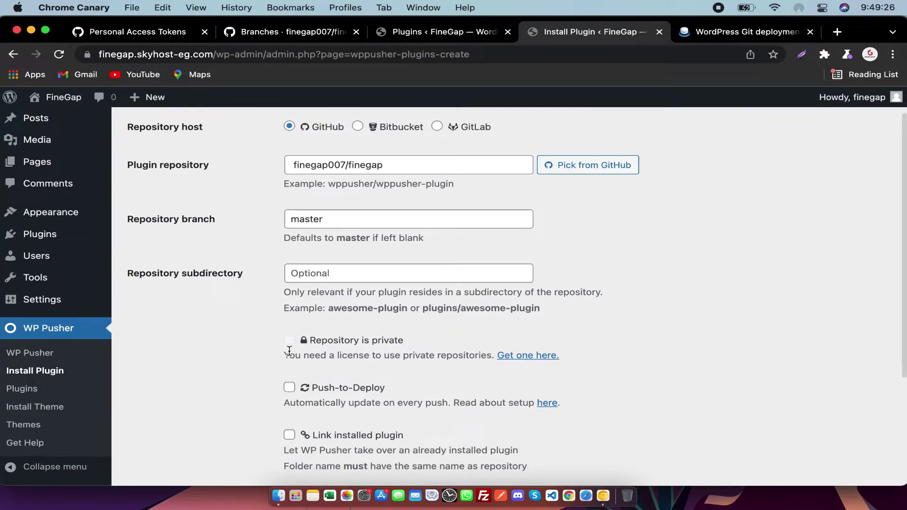
{"action": "scroll", "coordinate": [289, 351], "scroll_direction": "down", "scroll_amount": 1}
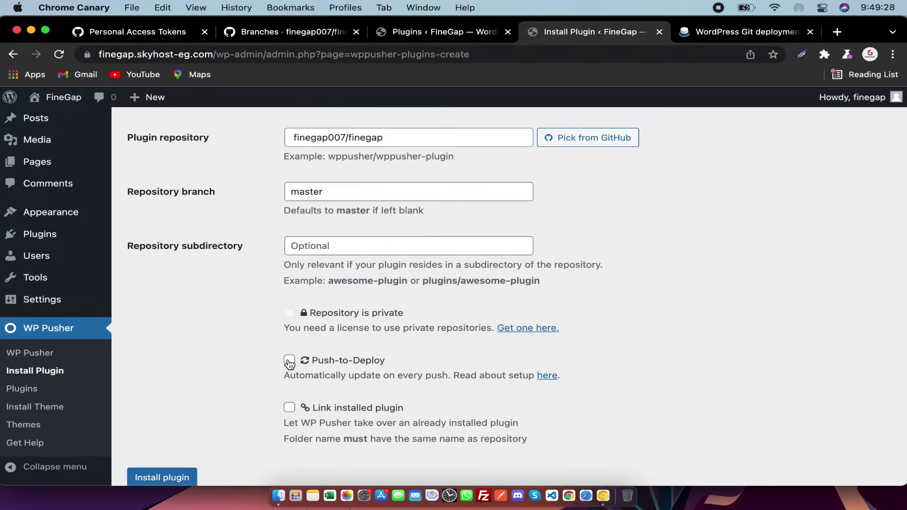
{"action": "left_click", "coordinate": [289, 363]}
{"action": "left_click", "coordinate": [291, 410]}
{"action": "left_click_drag", "start_coordinate": [391, 359], "coordinate": [317, 363]}
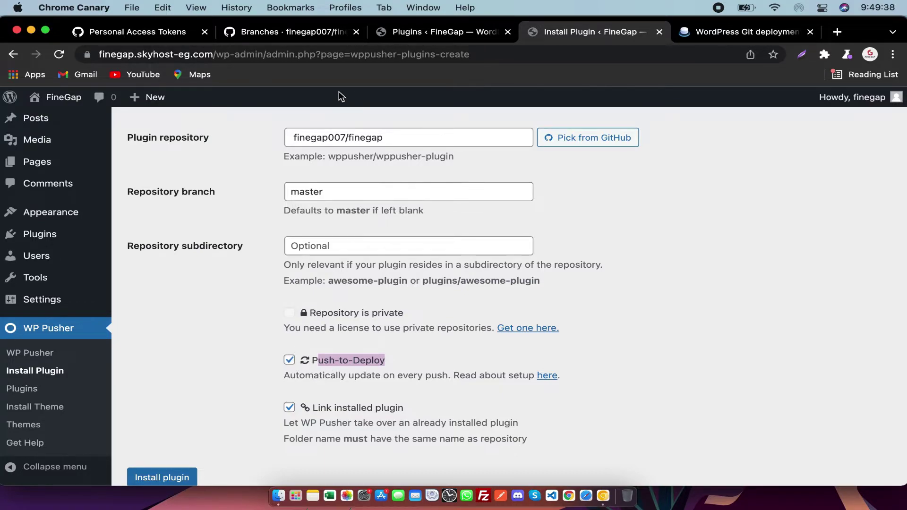
Verify the repository name finegap against the GitHub repository page.
{"action": "left_click", "coordinate": [358, 246]}
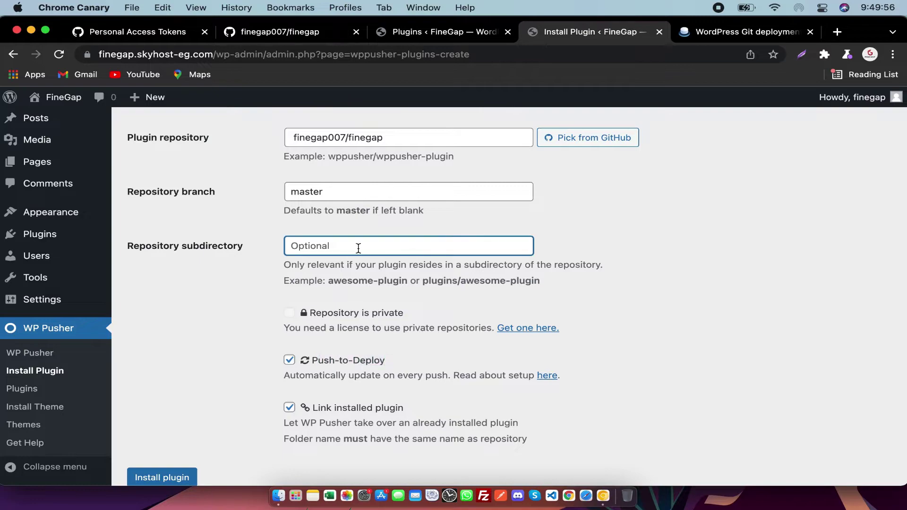
{"action": "left_click", "coordinate": [298, 33]}
{"action": "double_click", "coordinate": [366, 138]}
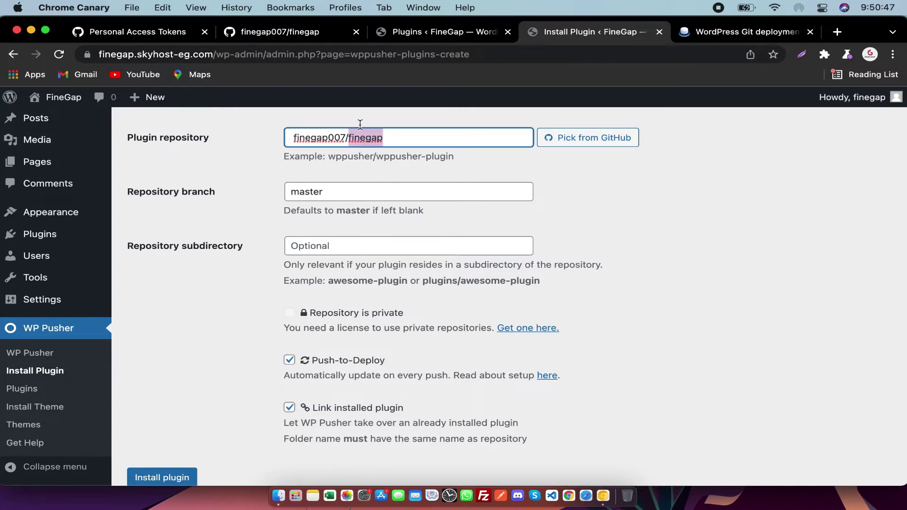
{"action": "left_click", "coordinate": [303, 36]}
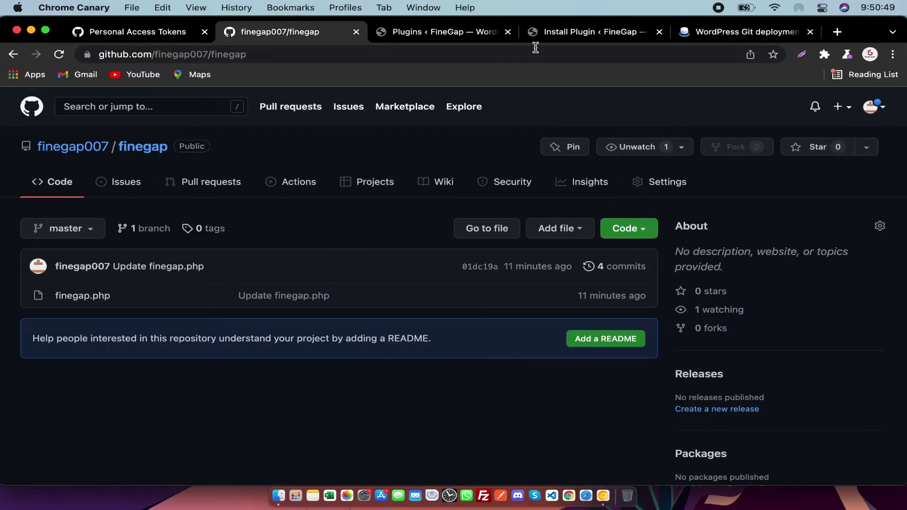
{"action": "left_click", "coordinate": [574, 32]}
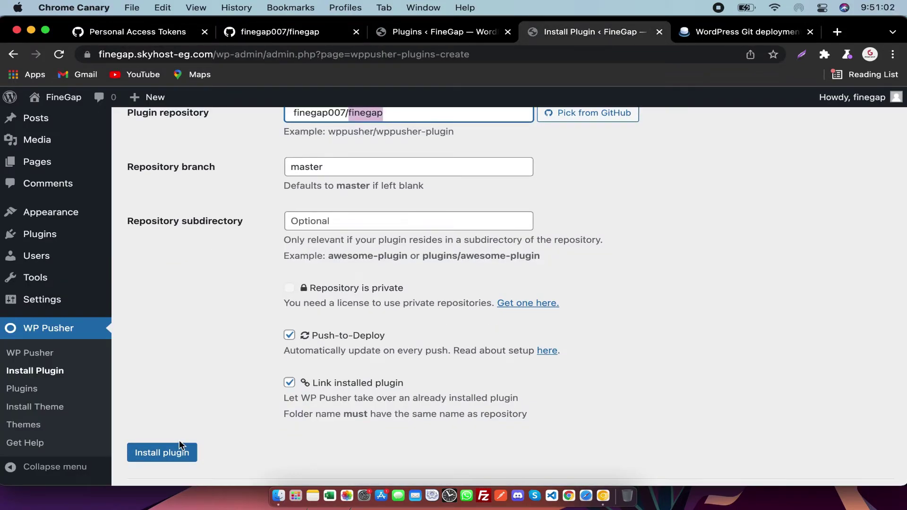
Install the plugin from finegap and activate Finegap Web Development.
{"action": "left_click", "coordinate": [175, 453]}
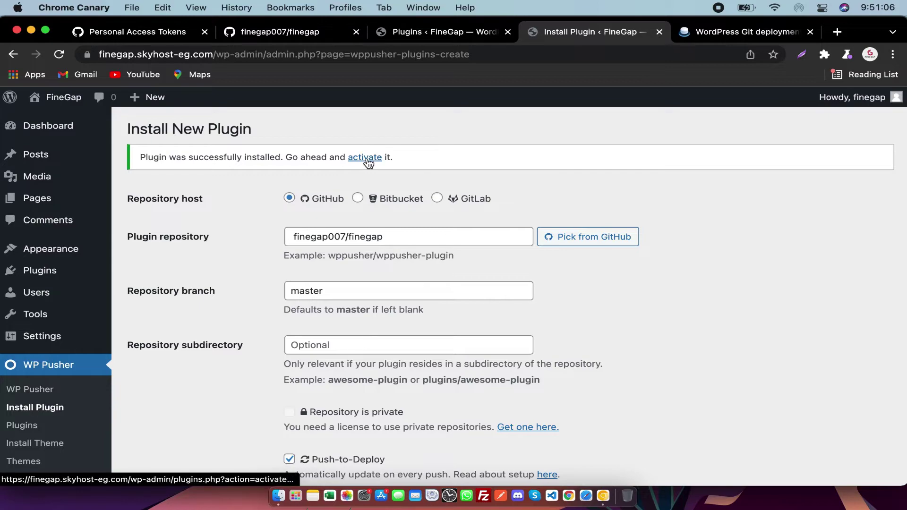
{"action": "left_click", "coordinate": [366, 158]}
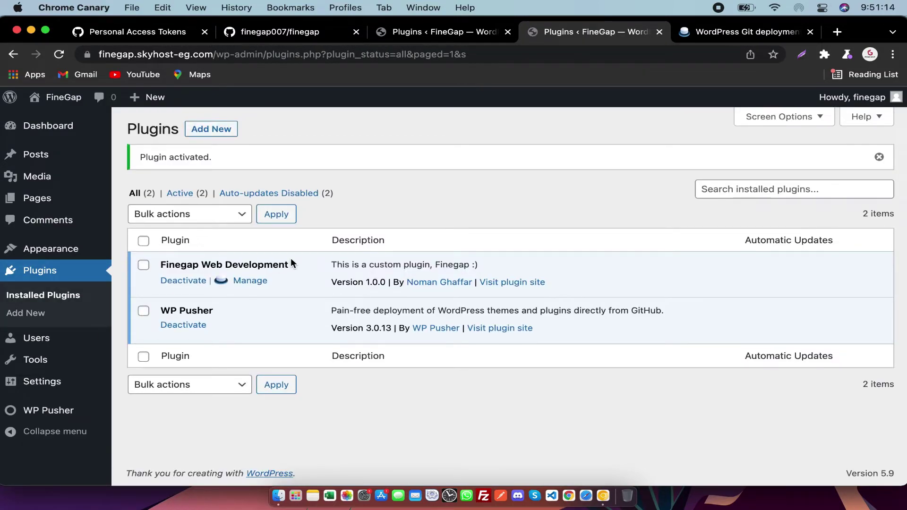
{"action": "left_click_drag", "start_coordinate": [293, 262], "coordinate": [162, 265]}
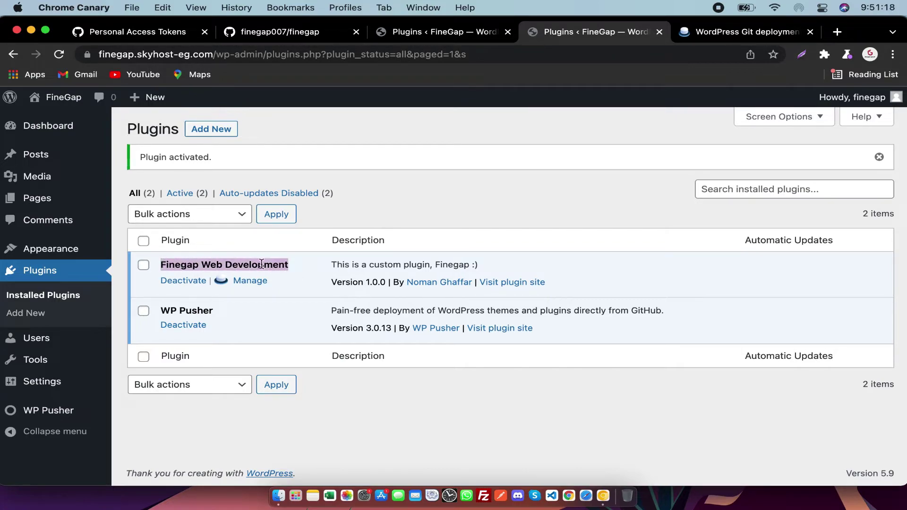
{"action": "left_click", "coordinate": [302, 263]}
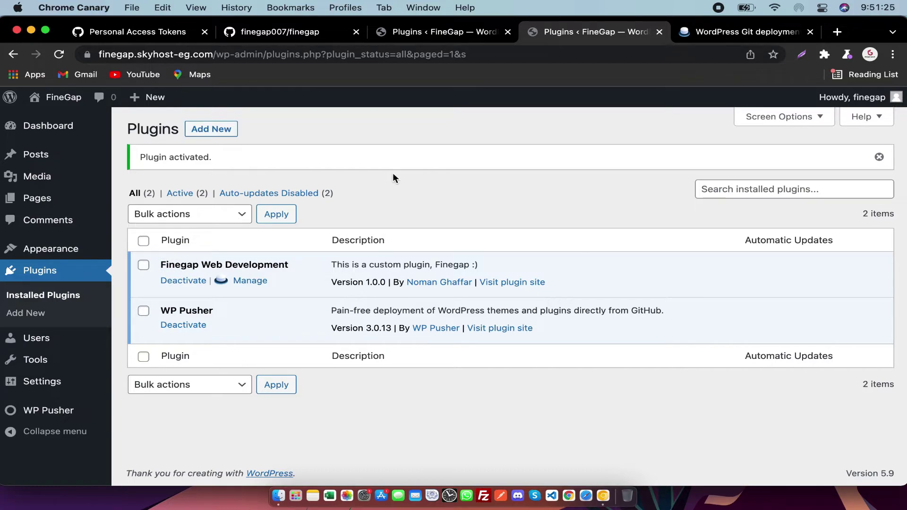
Open finegap.php in the finegap GitHub repository for editing.
{"action": "left_click", "coordinate": [284, 34]}
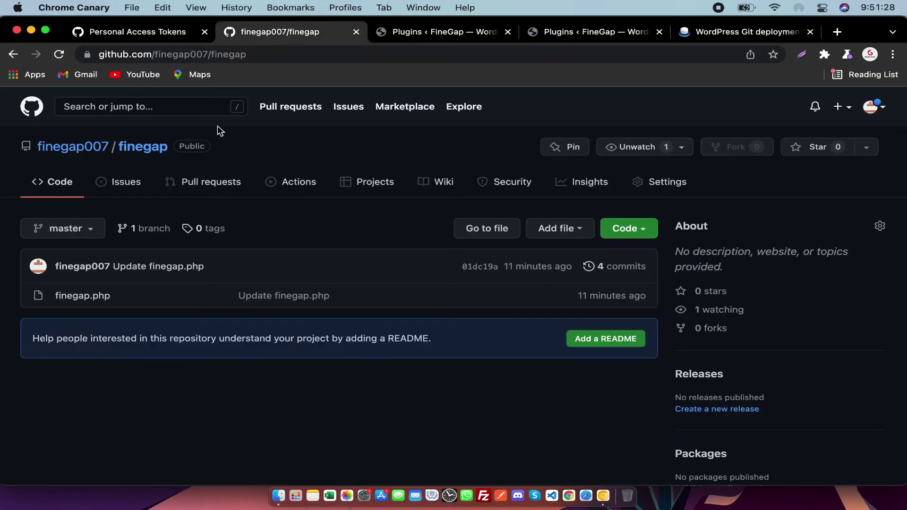
{"action": "left_click", "coordinate": [77, 298]}
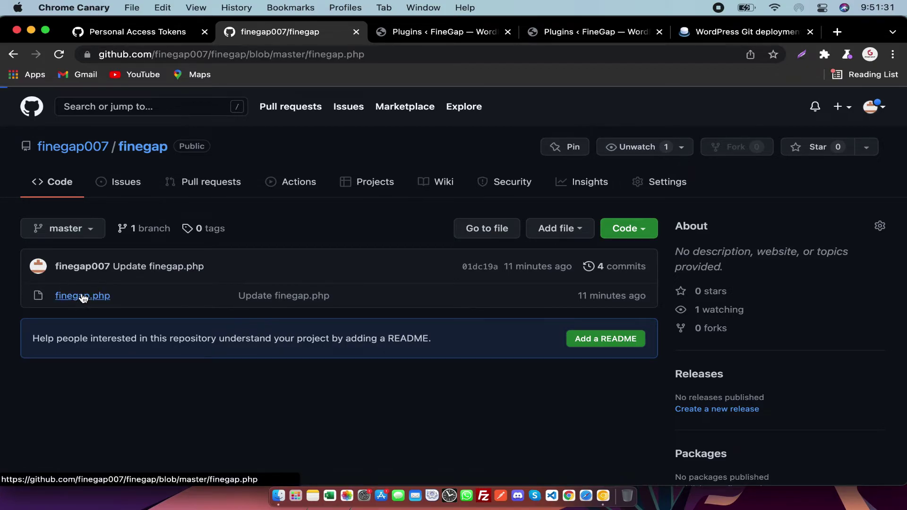
{"action": "scroll", "coordinate": [193, 304], "scroll_direction": "down", "scroll_amount": 3}
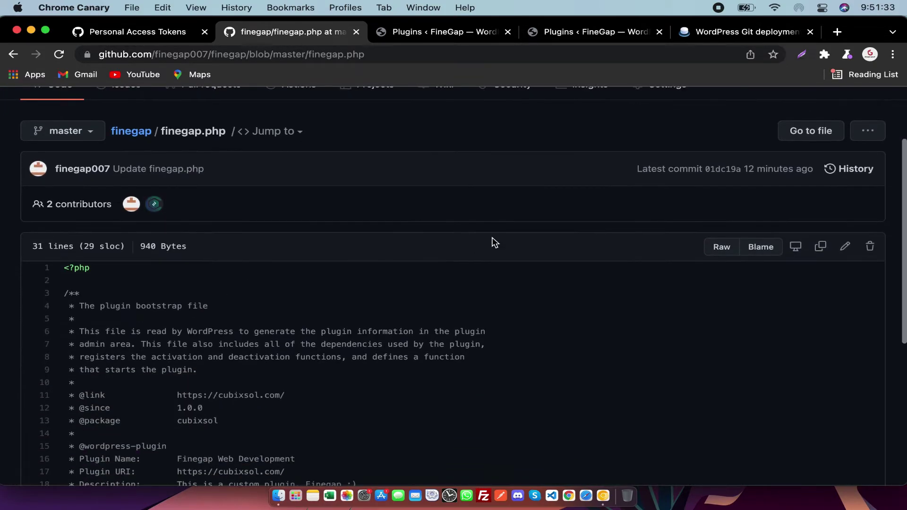
{"action": "left_click", "coordinate": [846, 249]}
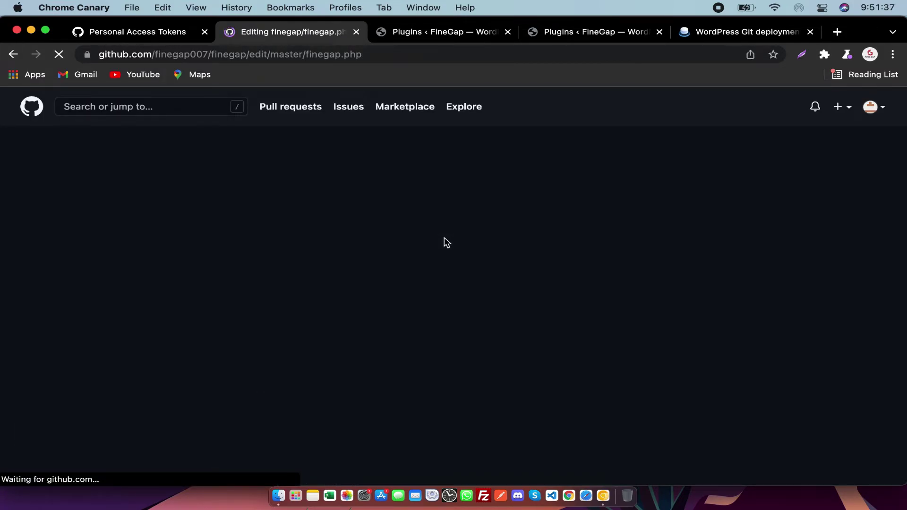
Change Version to 2.0.0, append 'finegap' to the description, and commit to master.
{"action": "scroll", "coordinate": [169, 320], "scroll_direction": "down", "scroll_amount": 3}
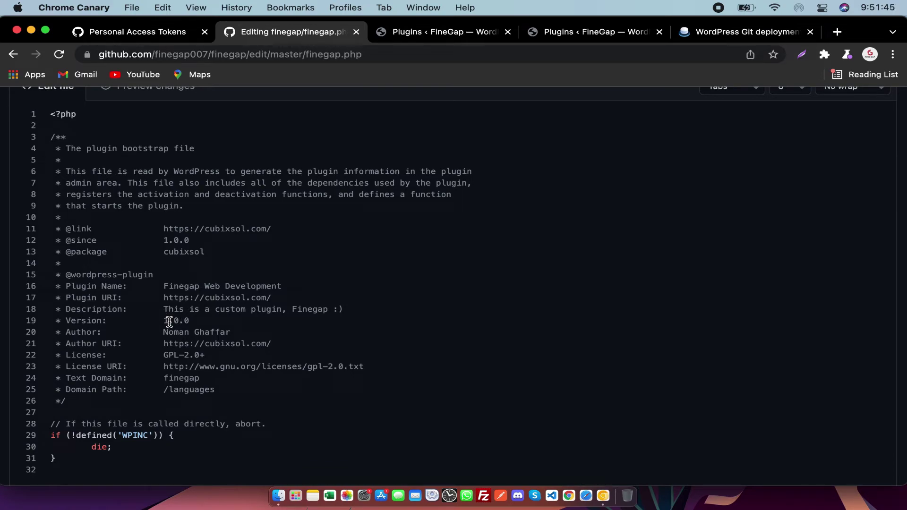
{"action": "left_click", "coordinate": [169, 322]}
{"action": "key", "text": "BackSpace"}
{"action": "type", "text": "2"}
{"action": "left_click", "coordinate": [361, 307]}
{"action": "type", "text": "finegap"}
{"action": "scroll", "coordinate": [453, 283], "scroll_direction": "down", "scroll_amount": 10}
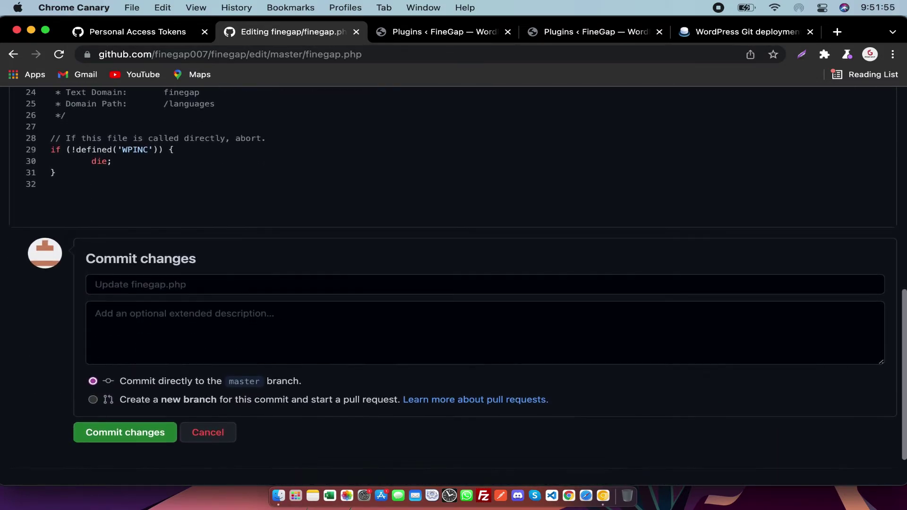
{"action": "scroll", "coordinate": [186, 366], "scroll_direction": "down", "scroll_amount": 2}
{"action": "left_click", "coordinate": [144, 380]}
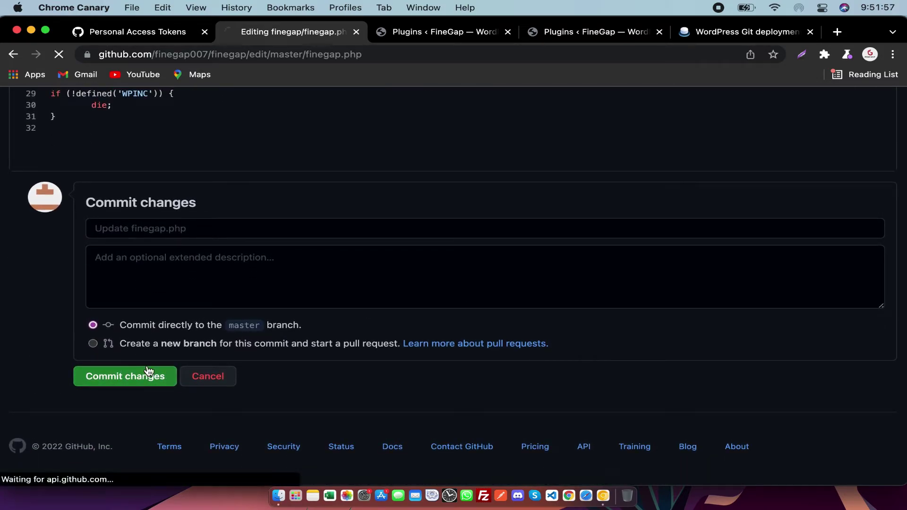
{"action": "left_click", "coordinate": [456, 34]}
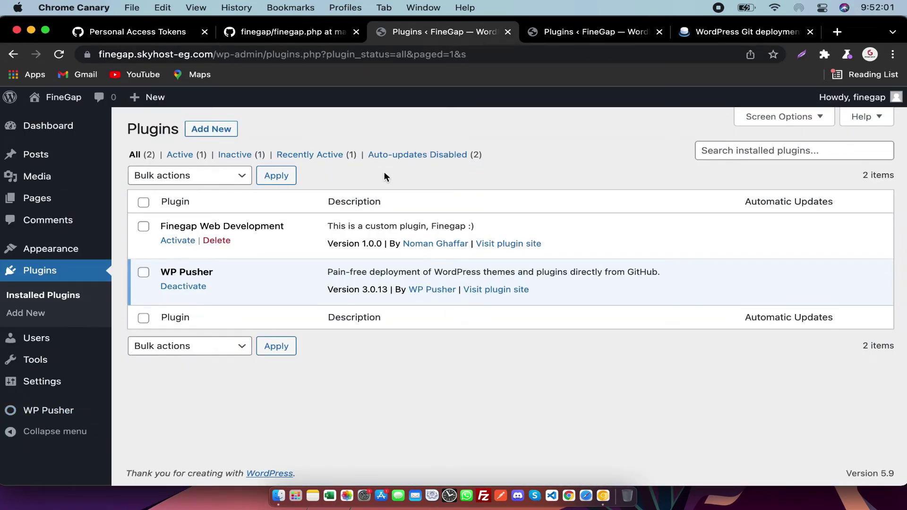
Reload Plugins to confirm version 2.0.0 and the added 'finegap' text, then view finegap.php on GitHub.
{"action": "key", "text": "super+r"}
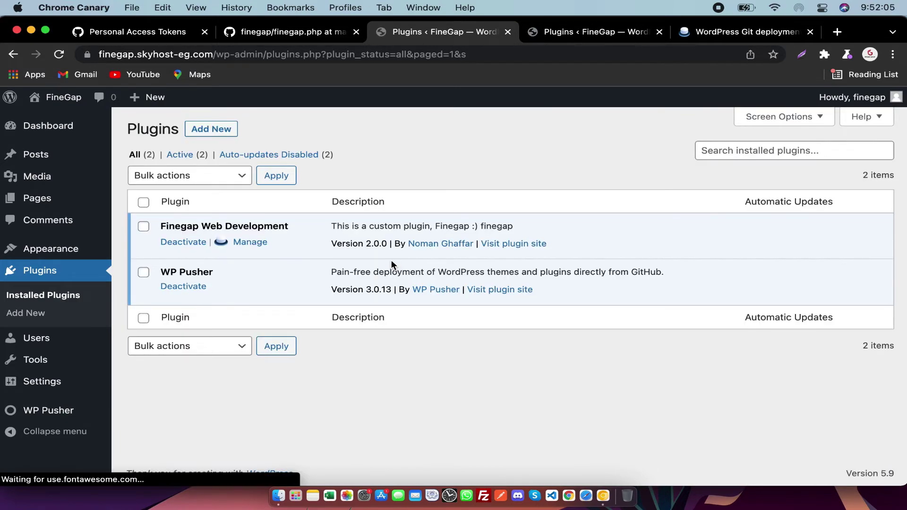
{"action": "double_click", "coordinate": [371, 243]}
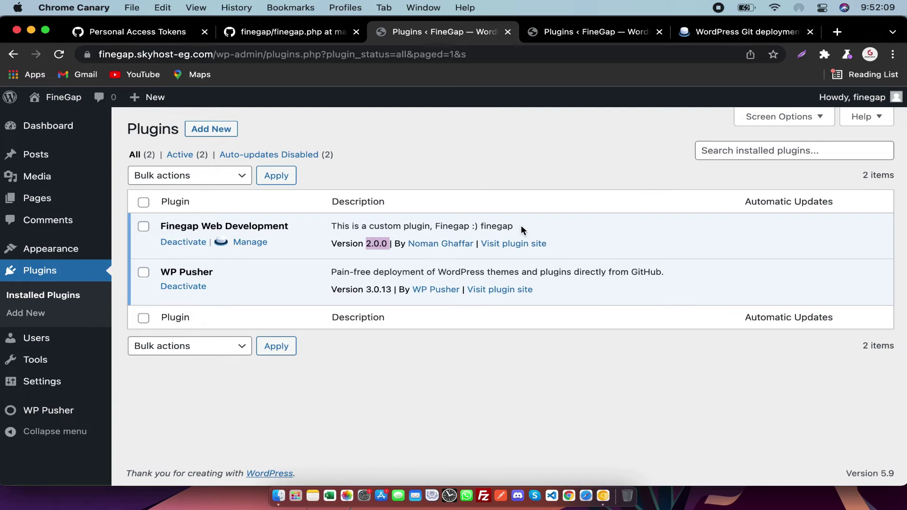
{"action": "left_click_drag", "start_coordinate": [520, 227], "coordinate": [404, 184]}
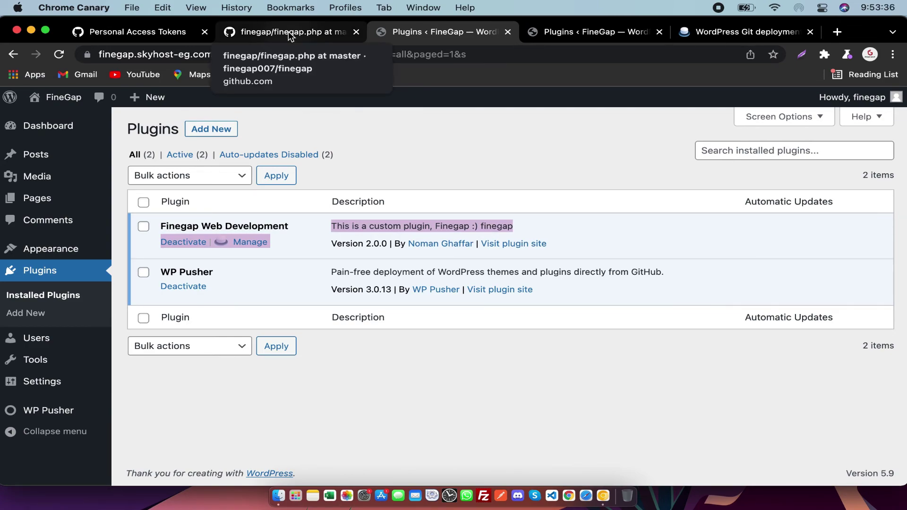
{"action": "left_click", "coordinate": [289, 31]}
{"action": "scroll", "coordinate": [172, 294], "scroll_direction": "down", "scroll_amount": 3}
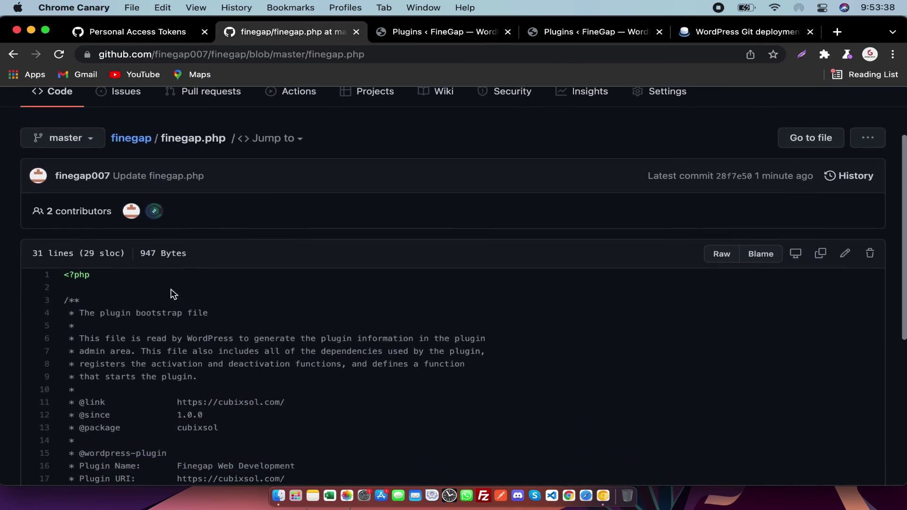